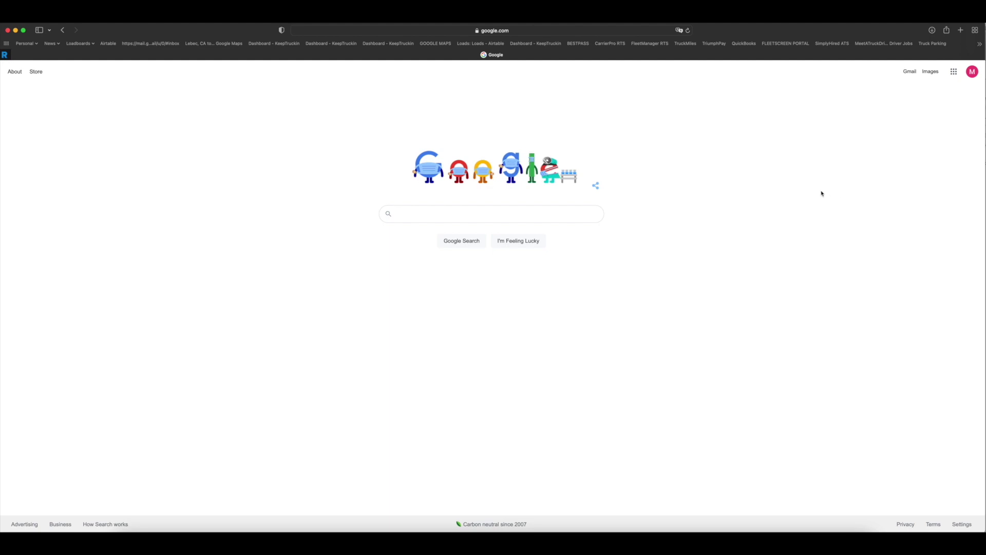
- Go to ucr.gov, look up the carrier by its USDOT number and confirm the carrier record
{"action": "left_click", "coordinate": [571, 32]}
{"action": "type", "text": "ucr.gov"}
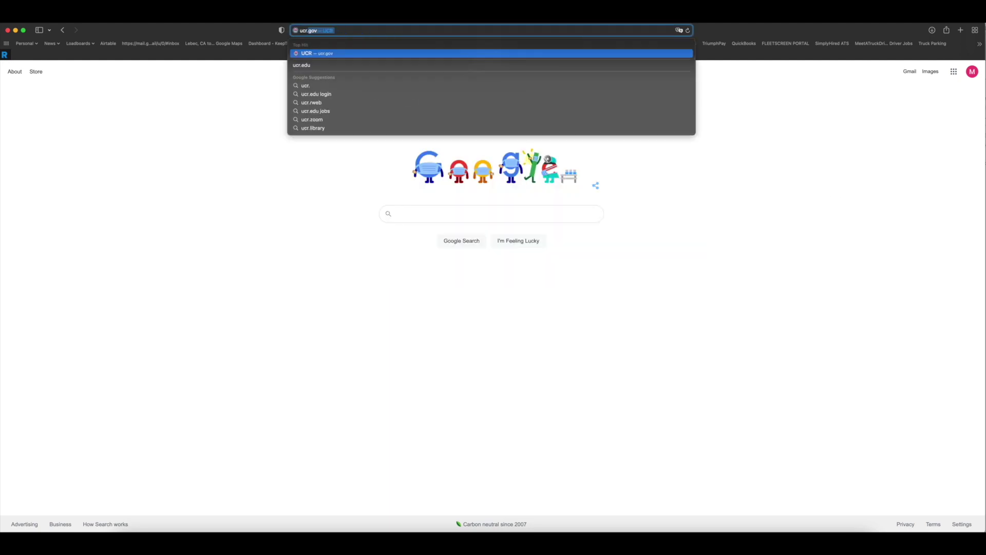
{"action": "key", "text": "Return"}
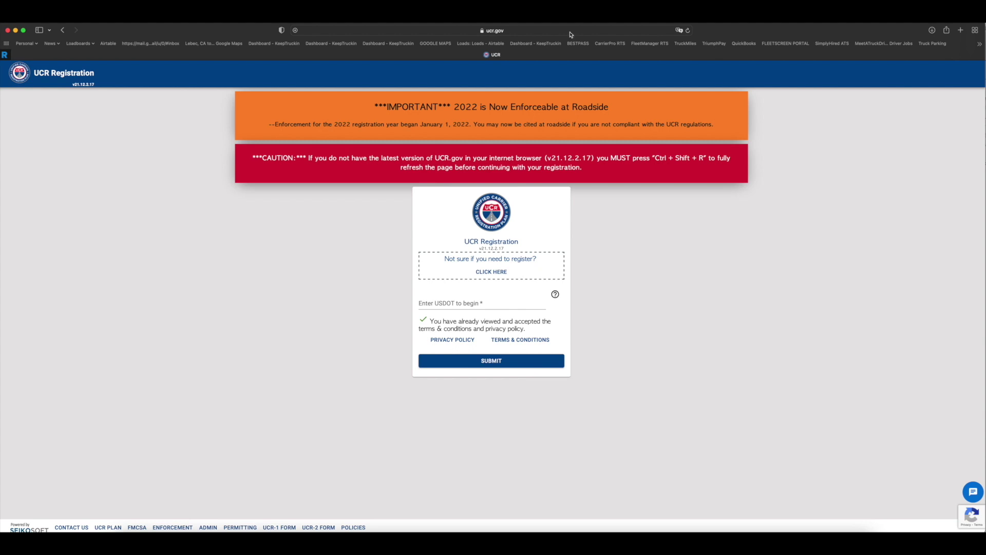
{"action": "left_click", "coordinate": [467, 306]}
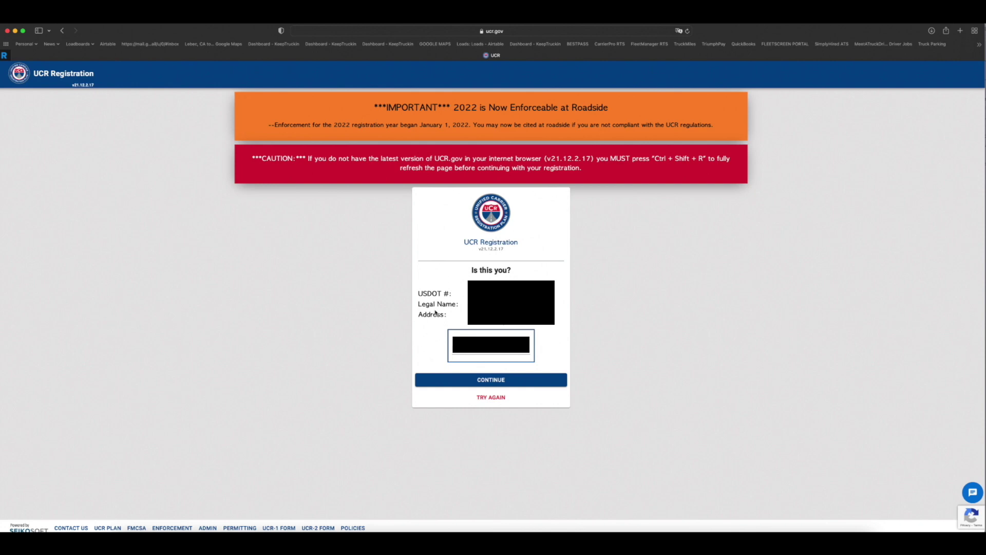
{"action": "left_click", "coordinate": [489, 378]}
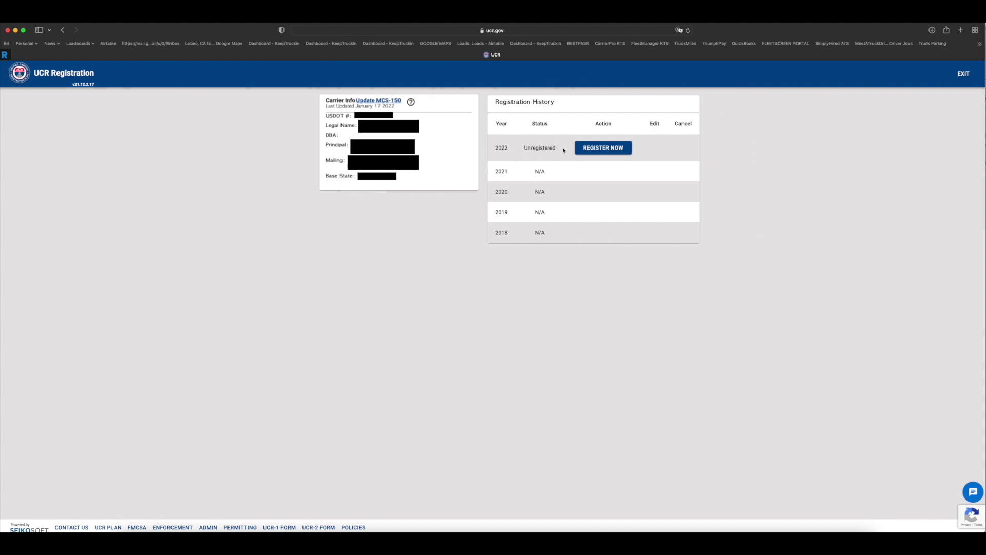
- Start the 2022 UCR registration, providing the registrant's name and certifying the authorization
{"action": "left_click", "coordinate": [598, 149]}
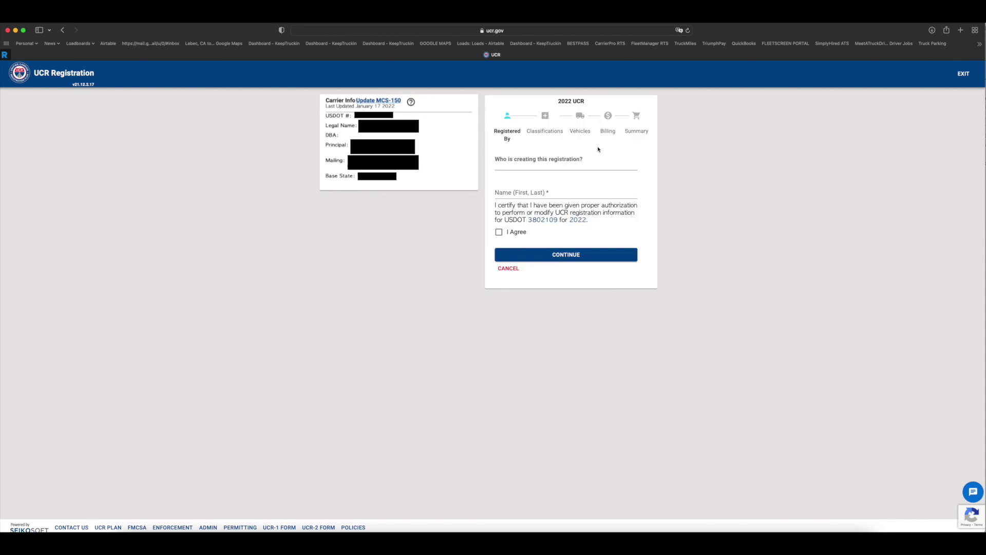
{"action": "left_click", "coordinate": [509, 188]}
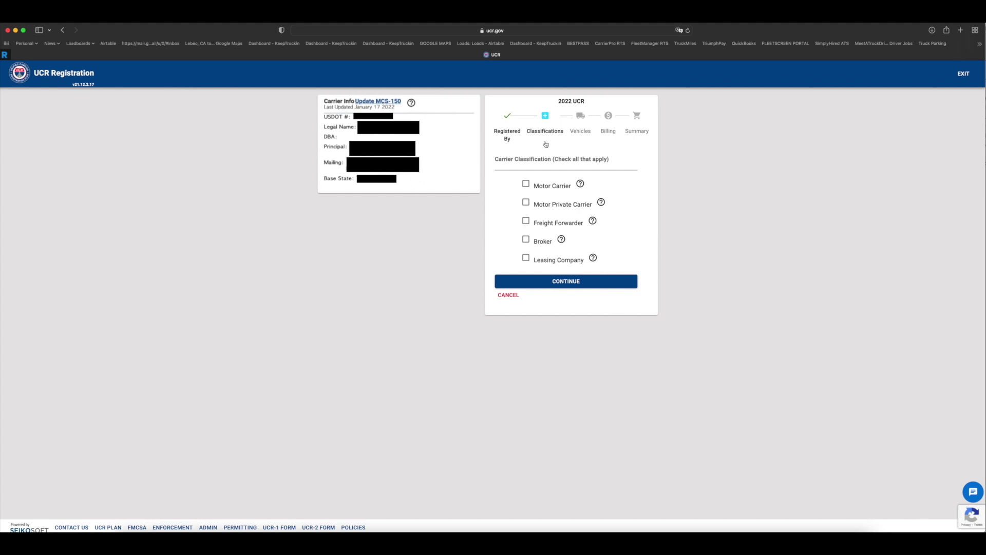
- Classify the carrier as a Motor Carrier and continue to the vehicle section
{"action": "left_click", "coordinate": [525, 185]}
{"action": "mouse_move", "coordinate": [594, 225]}
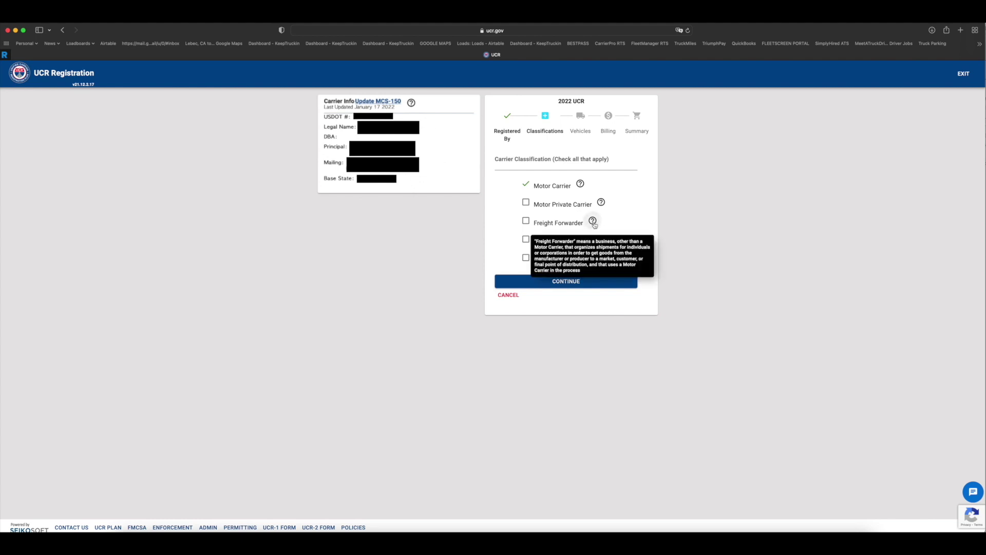
{"action": "left_click", "coordinate": [586, 283]}
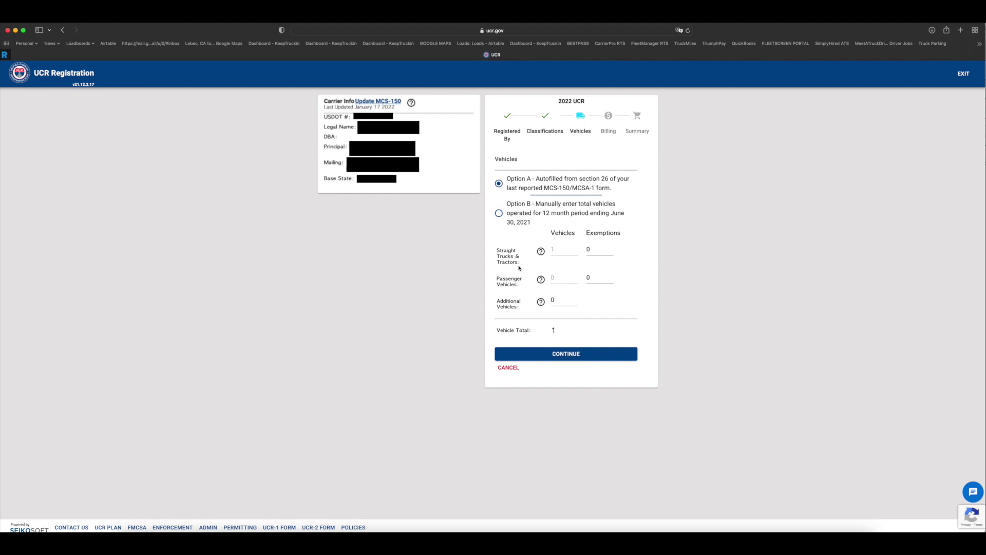
- Accept the Option A vehicle counts from the MCS-150, confirm all interstate commercial vehicles are included, and check the registration fee
{"action": "left_click", "coordinate": [593, 358]}
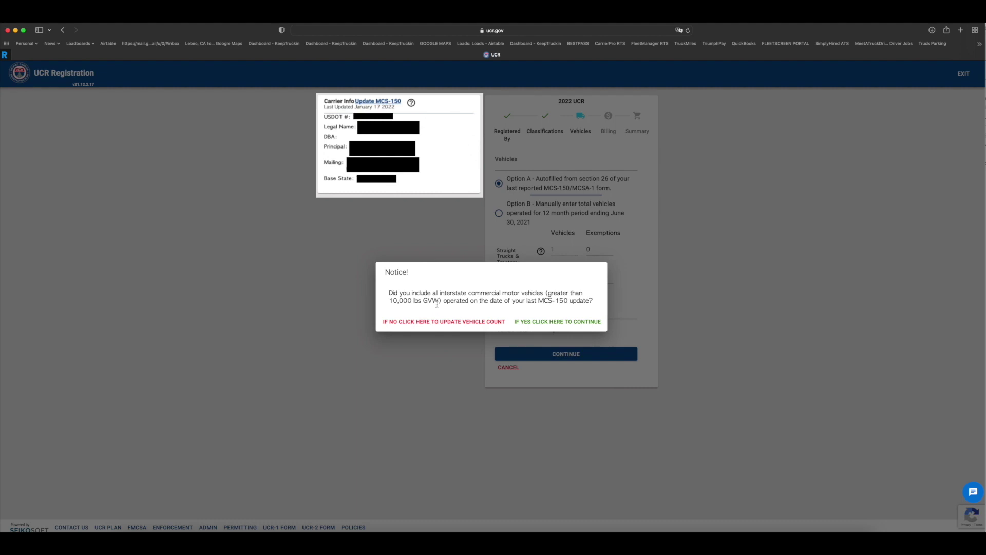
{"action": "left_click", "coordinate": [534, 321]}
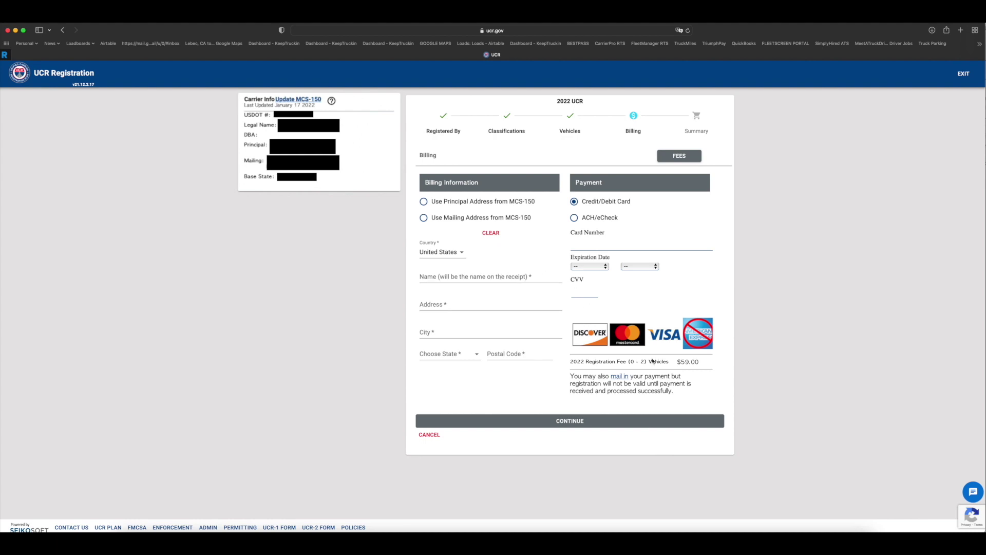
{"action": "left_click_drag", "start_coordinate": [701, 363], "coordinate": [674, 361]}
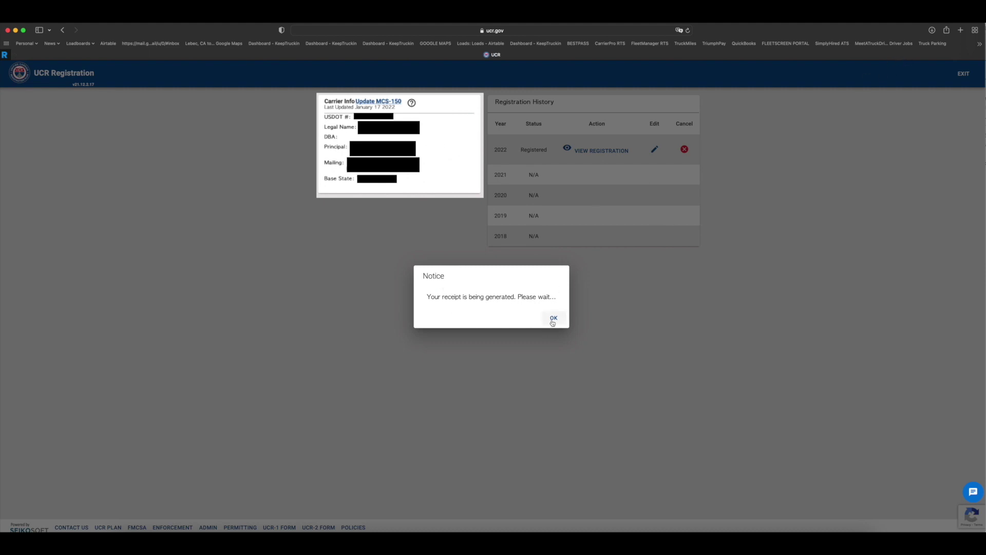
- Dismiss the receipt notice and view the 2022 registration from the registration history
{"action": "left_click", "coordinate": [553, 322]}
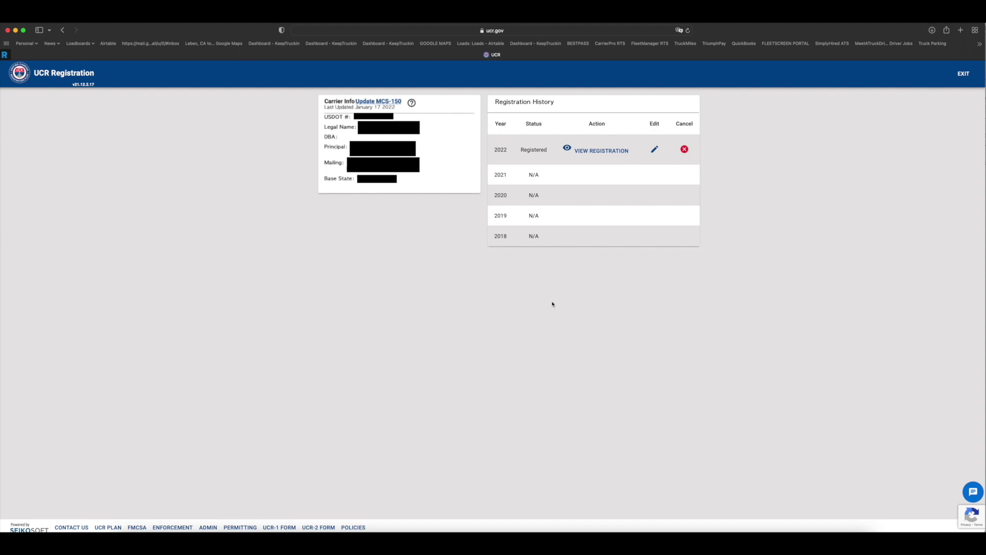
{"action": "left_click", "coordinate": [589, 153]}
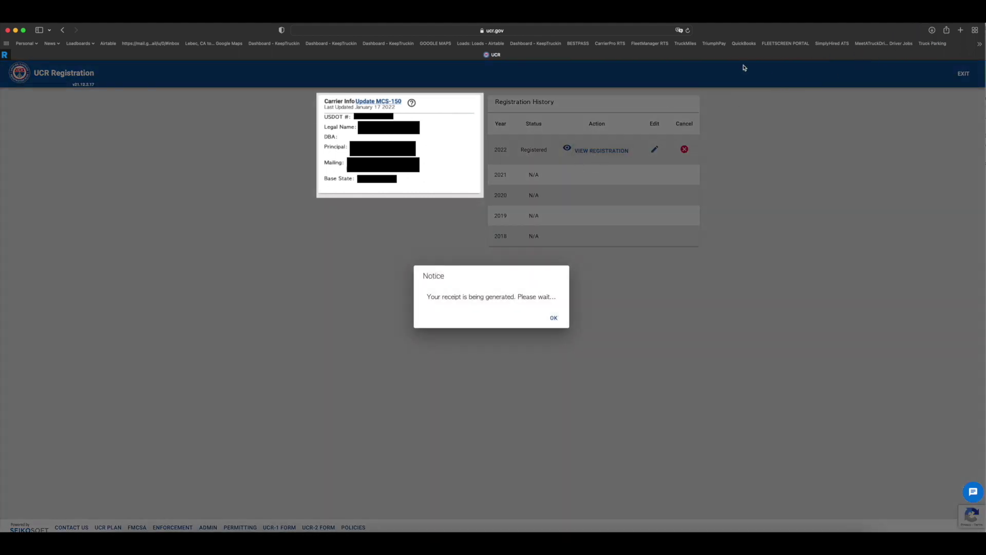
{"action": "left_click", "coordinate": [553, 318]}
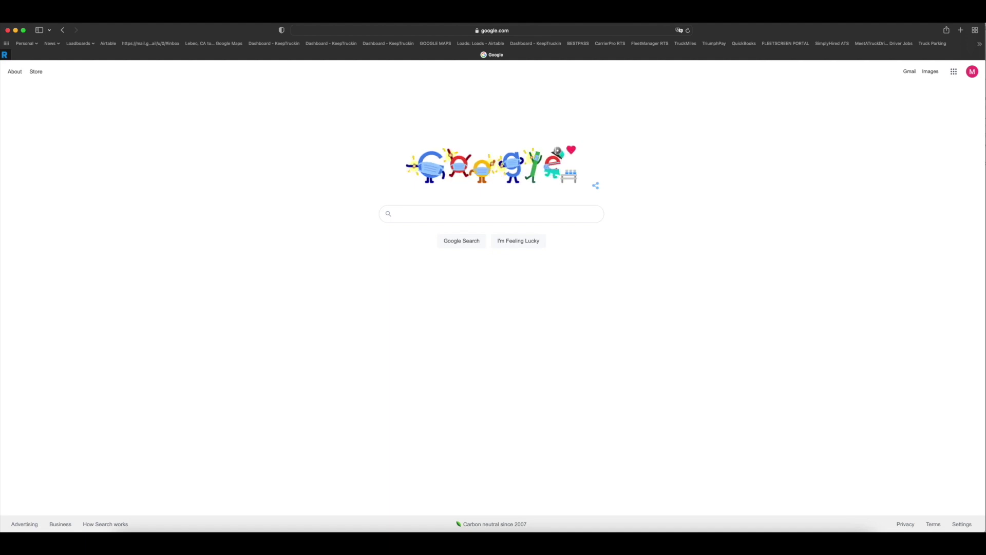
- Go to the FMCSA website at fmcsa.dot.gov and search it for BOC3
{"action": "left_click", "coordinate": [555, 30]}
{"action": "type", "text": "fmcsa"}
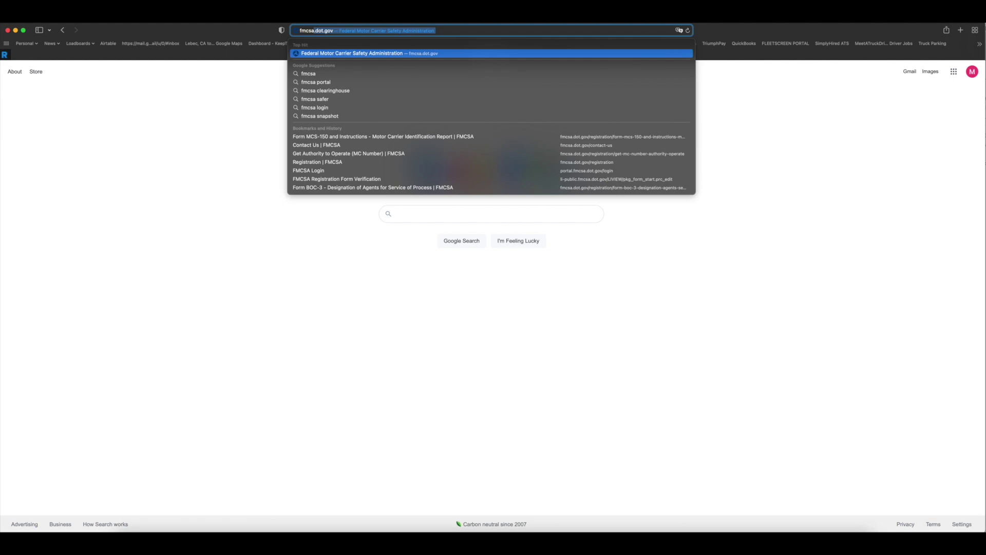
{"action": "key", "text": "Return"}
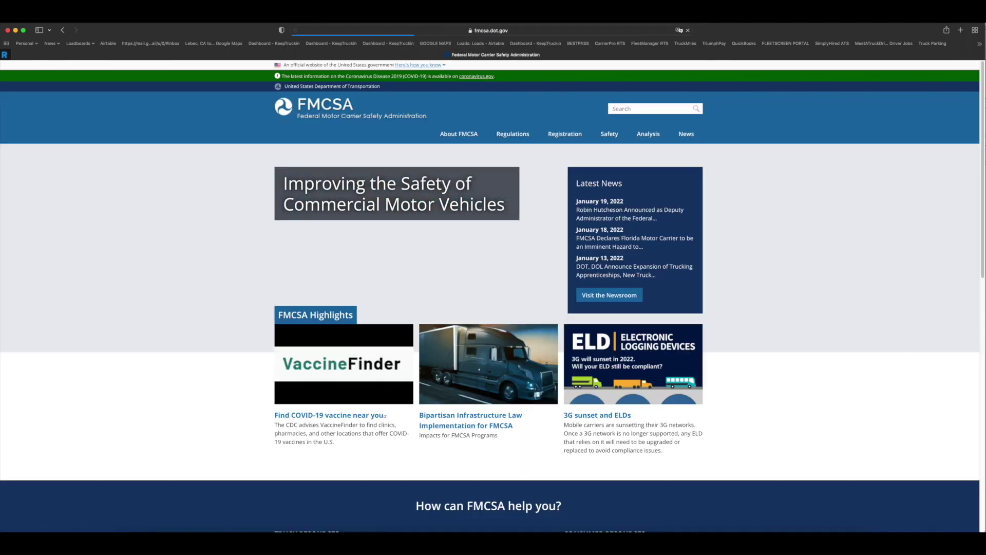
{"action": "left_click", "coordinate": [642, 109]}
{"action": "type", "text": "BOC3"}
{"action": "key", "text": "Return"}
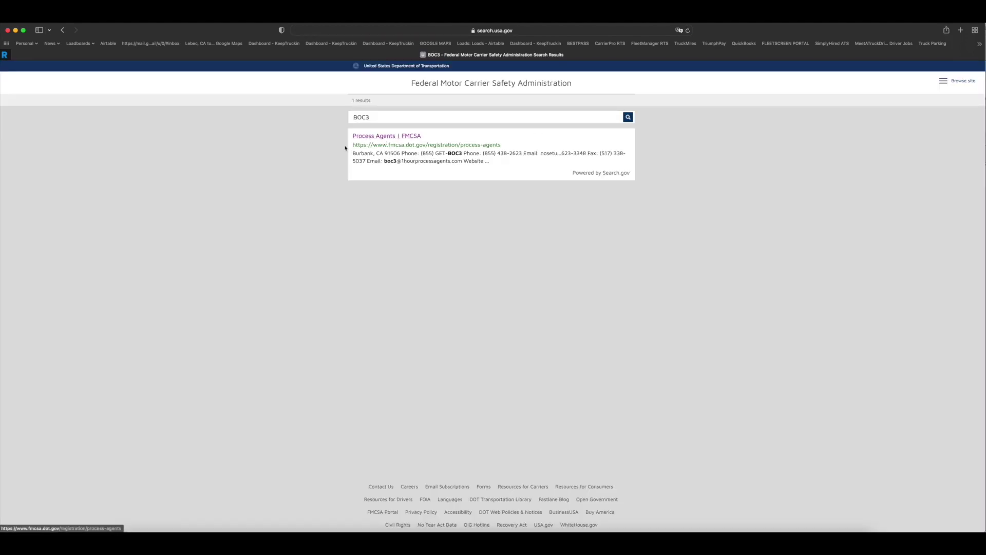
- Open the Process Agents page and follow the website link listed for Service of Process Agents, Inc
{"action": "left_click", "coordinate": [386, 137]}
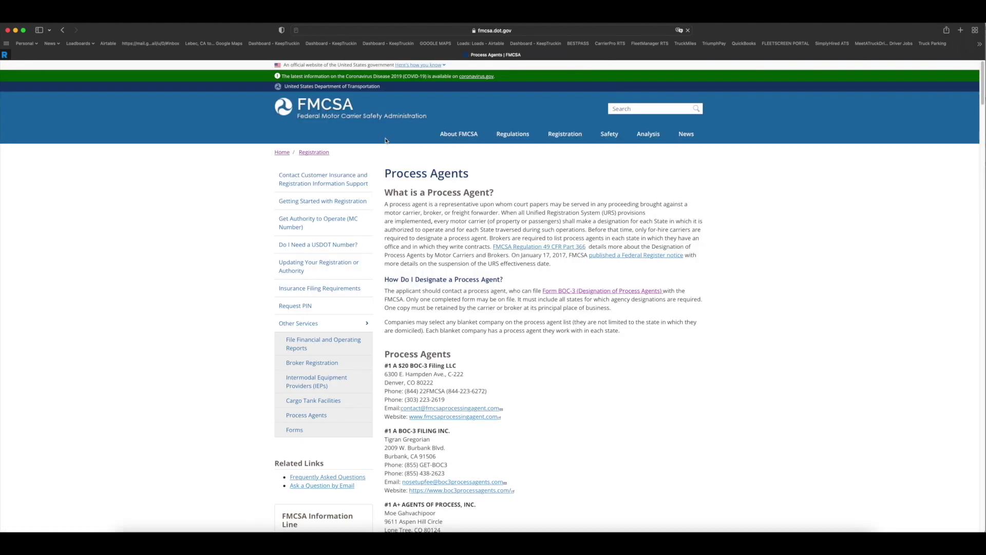
{"action": "scroll", "coordinate": [502, 192], "scroll_direction": "down", "scroll_amount": 3}
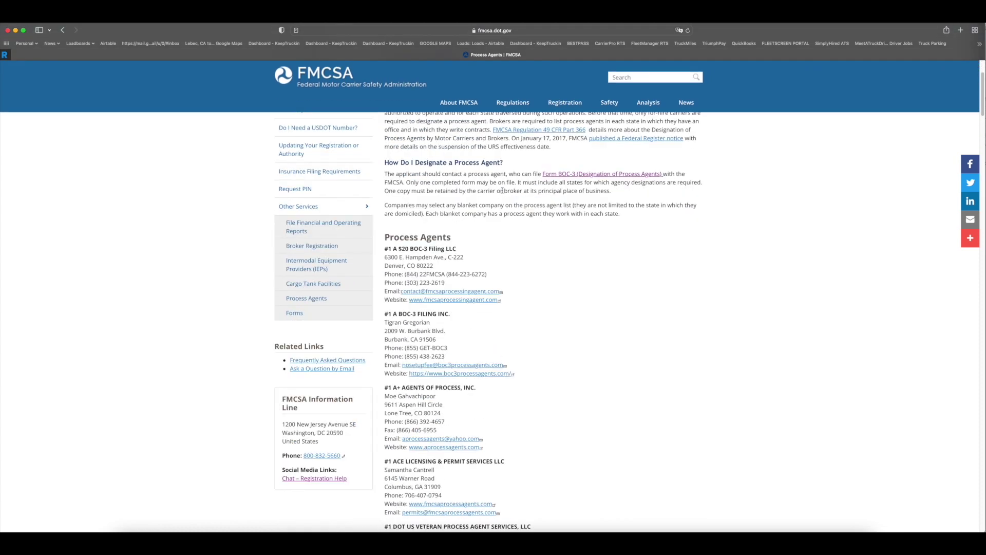
{"action": "scroll", "coordinate": [498, 195], "scroll_direction": "up", "scroll_amount": 1}
{"action": "scroll", "coordinate": [498, 288], "scroll_direction": "down", "scroll_amount": 1}
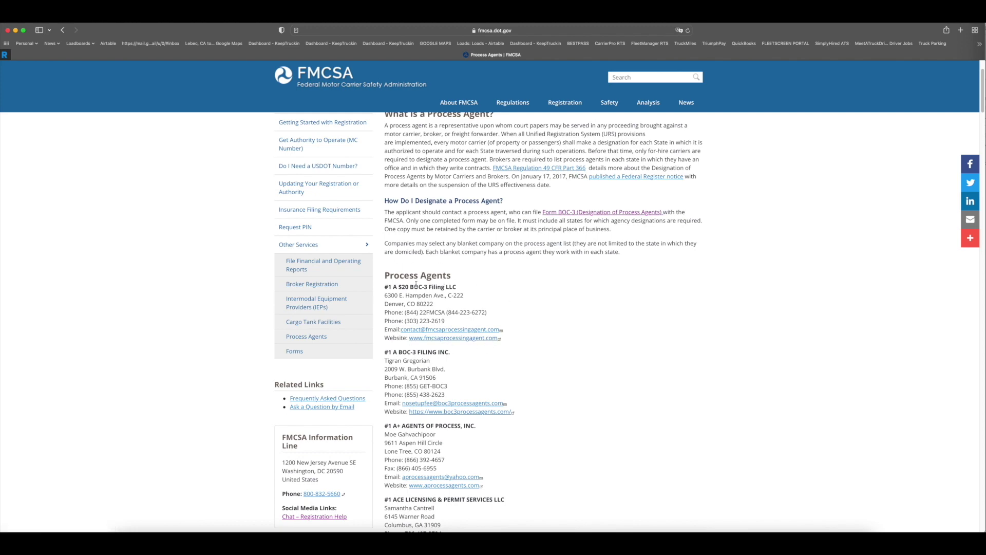
{"action": "scroll", "coordinate": [415, 283], "scroll_direction": "down", "scroll_amount": 15}
{"action": "scroll", "coordinate": [440, 290], "scroll_direction": "down", "scroll_amount": 15}
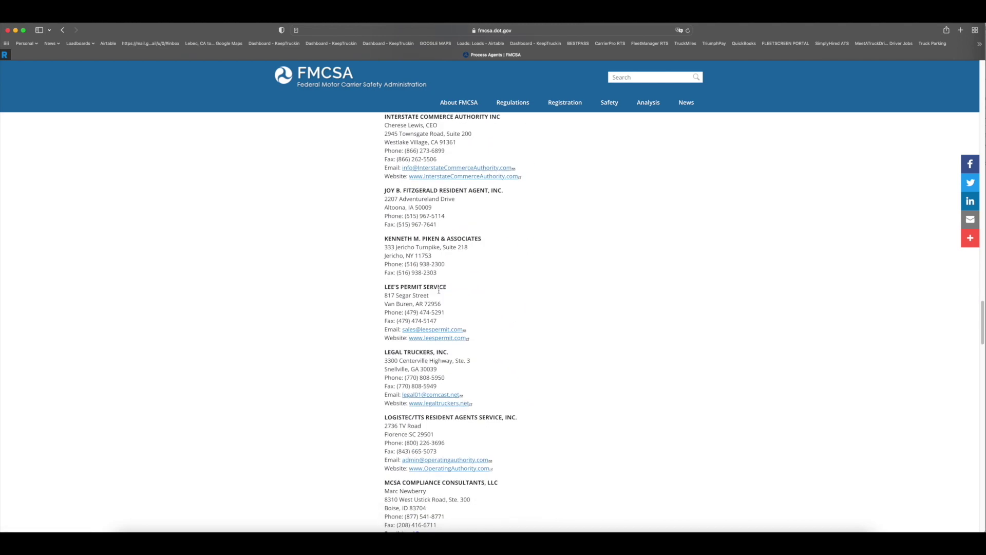
{"action": "scroll", "coordinate": [439, 290], "scroll_direction": "down", "scroll_amount": 15}
{"action": "scroll", "coordinate": [439, 293], "scroll_direction": "down", "scroll_amount": 5}
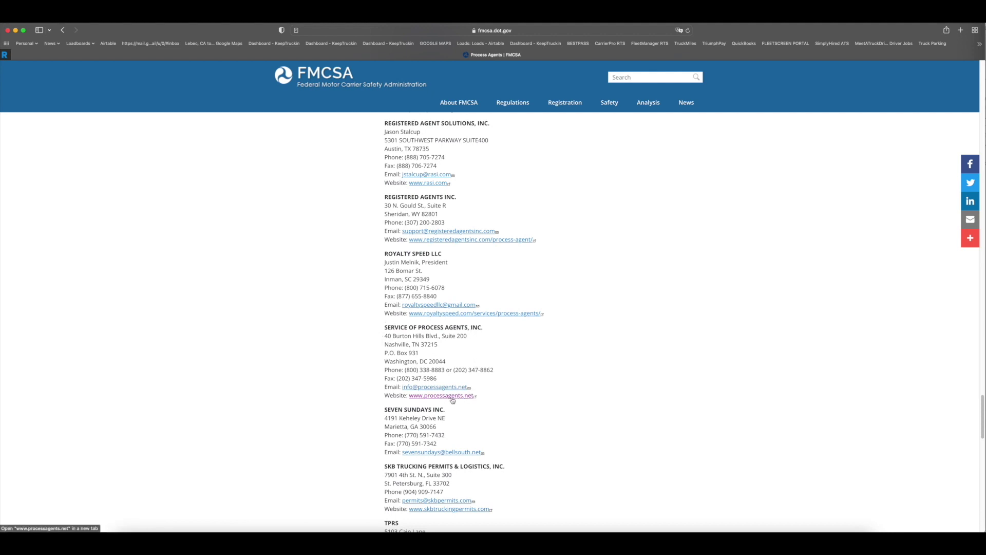
{"action": "left_click", "coordinate": [451, 396]}
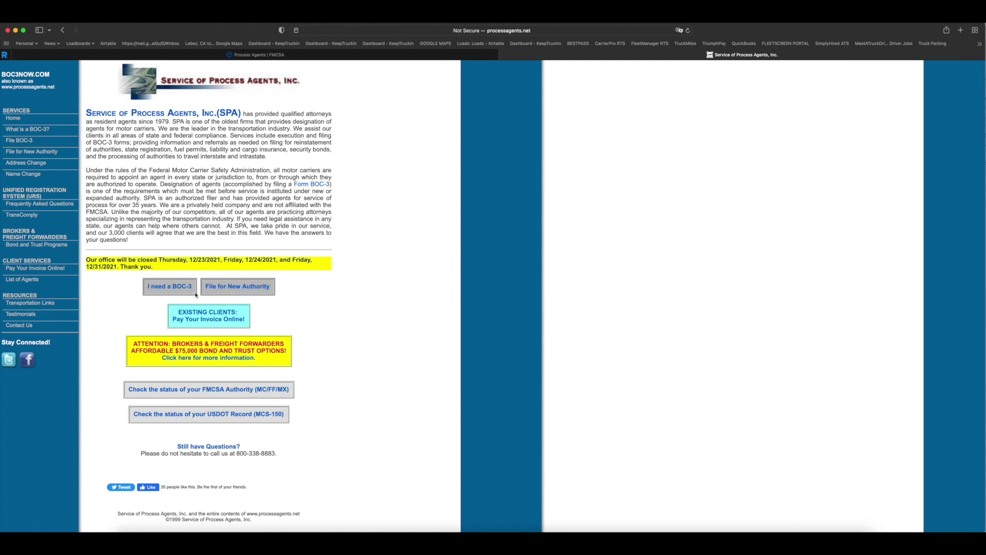
- View the new applicant BOC-3 registration form and return to the process agent's home page
{"action": "left_click", "coordinate": [161, 286]}
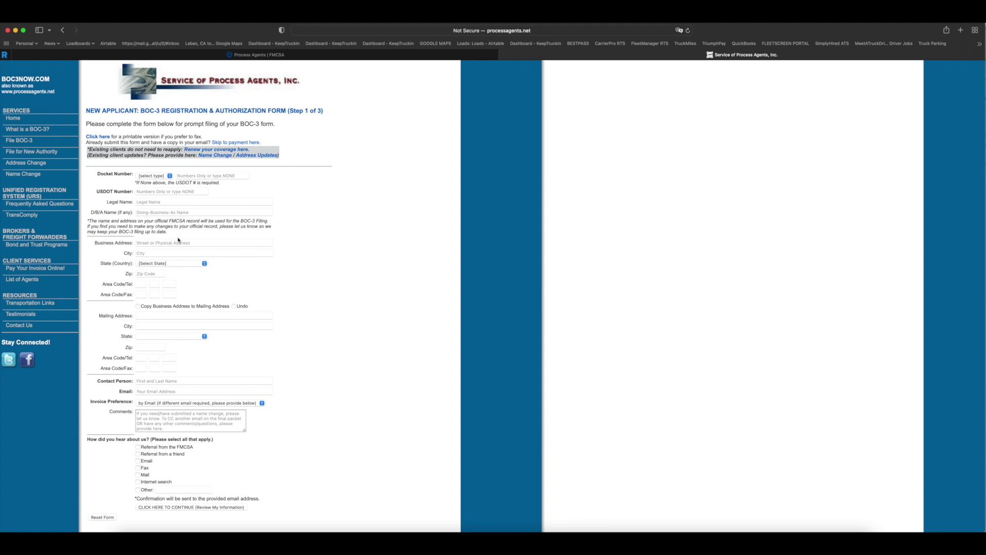
{"action": "left_click", "coordinate": [64, 32]}
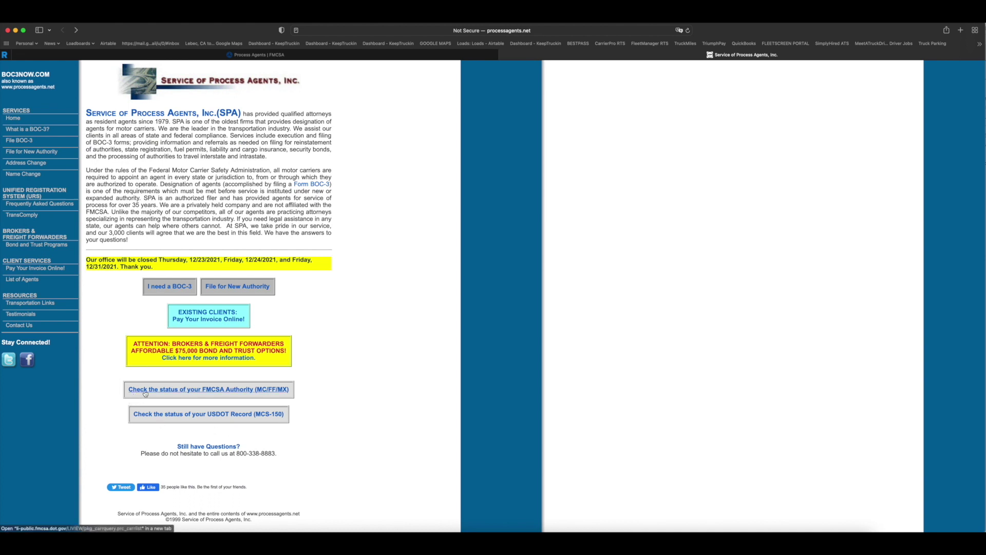
- Check the carrier's FMCSA authority status by searching its USDOT number and completing the robot check
{"action": "left_click", "coordinate": [145, 392]}
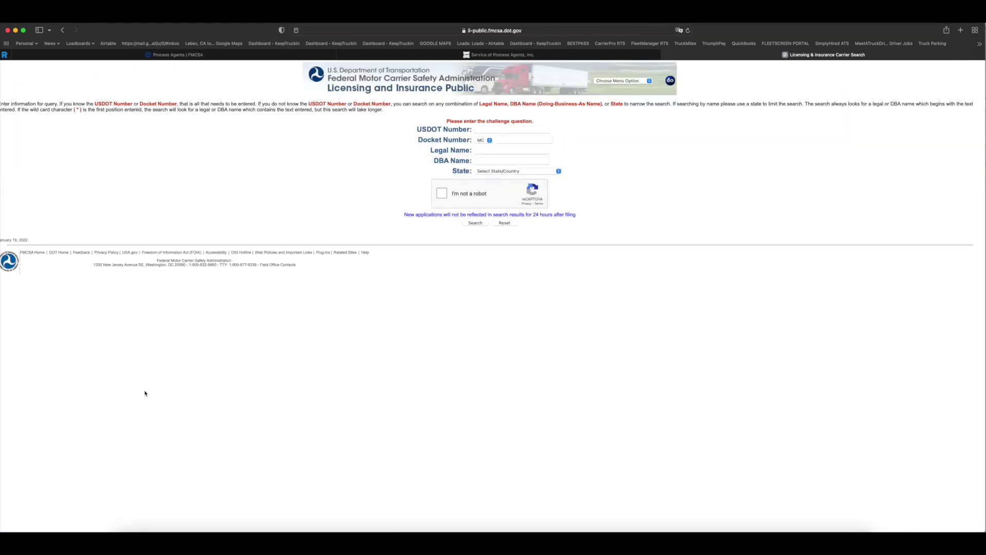
{"action": "left_click", "coordinate": [498, 129]}
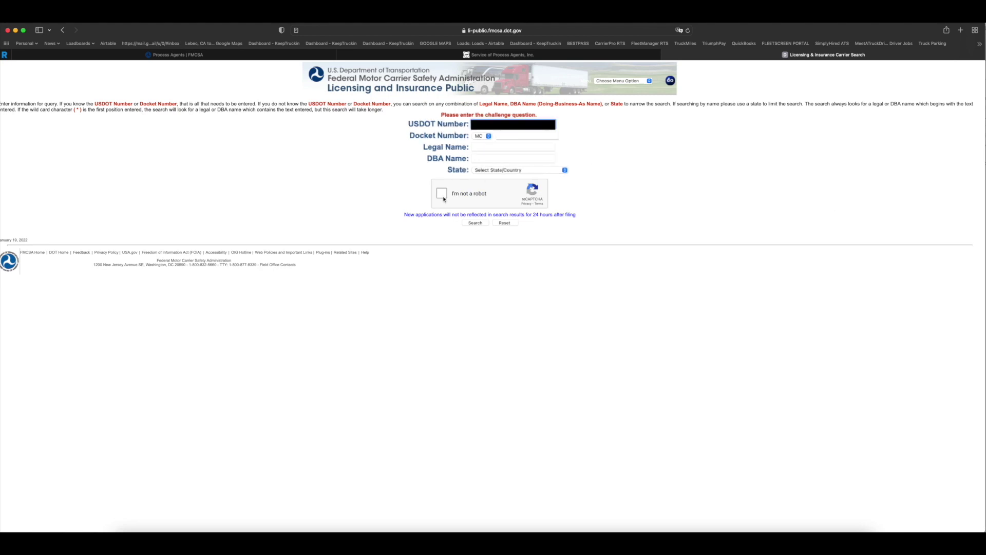
{"action": "left_click", "coordinate": [441, 195]}
{"action": "left_click", "coordinate": [473, 223]}
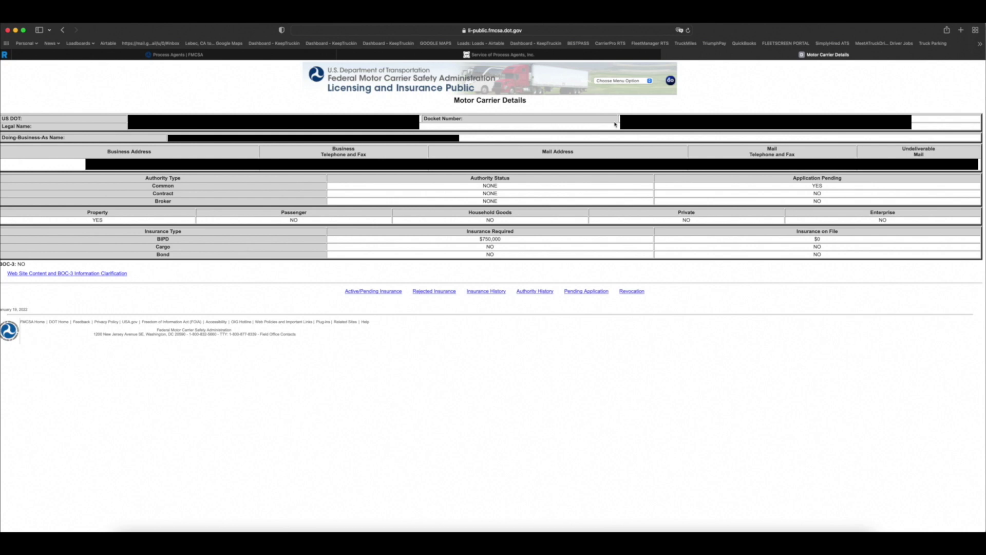
- Return to the process agent's site, open the BOC-3 application form and set the docket type to MC
{"action": "key", "text": "ctrl+shift+Tab"}
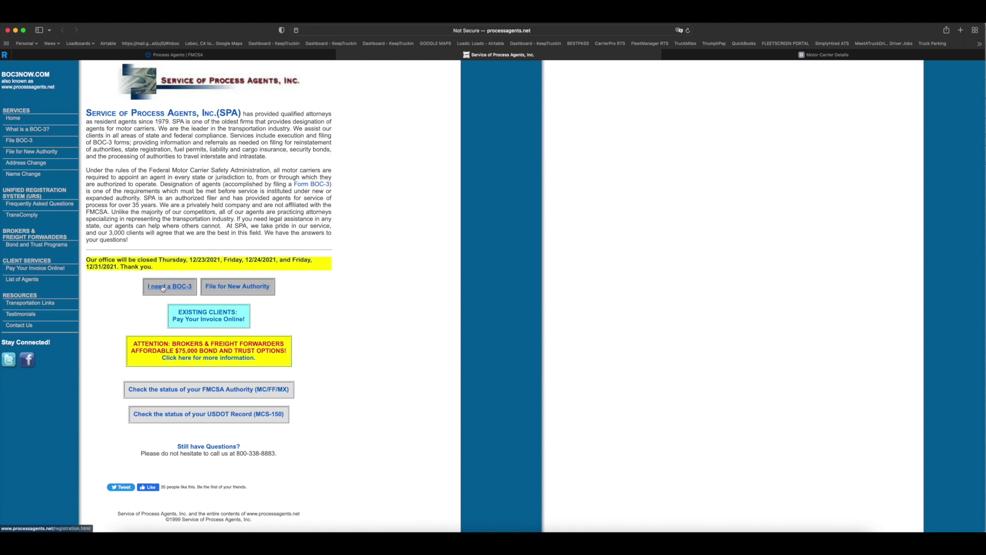
{"action": "left_click", "coordinate": [163, 287]}
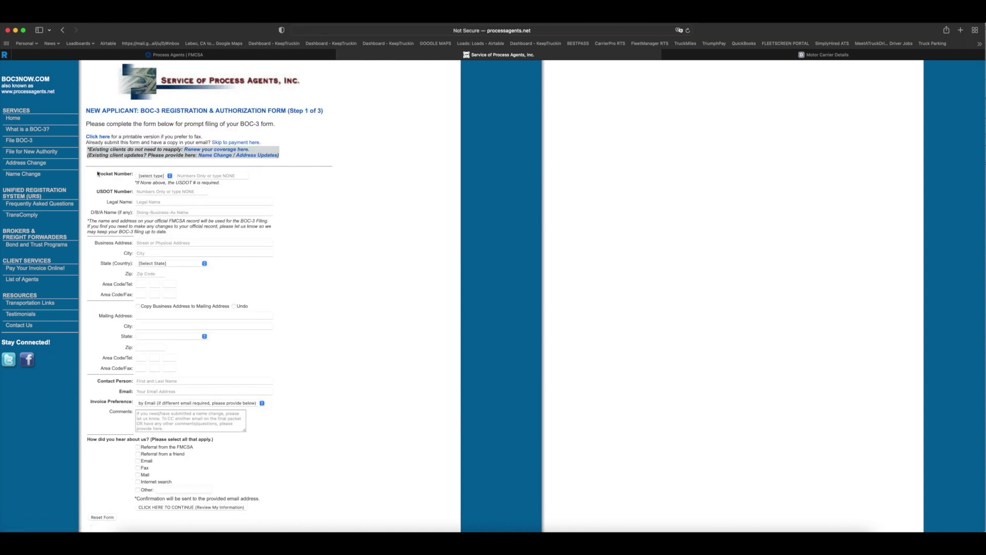
{"action": "left_click", "coordinate": [144, 176]}
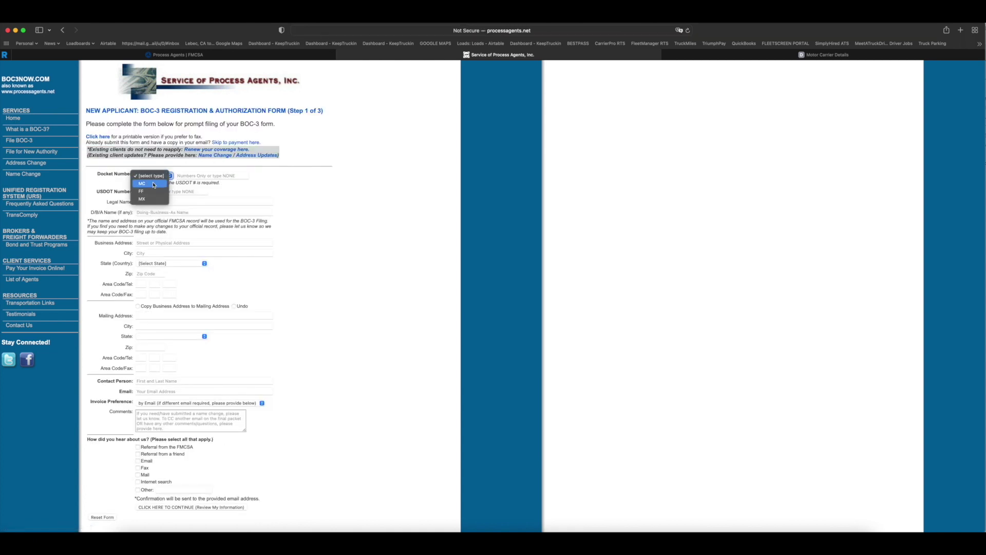
{"action": "left_click", "coordinate": [153, 184]}
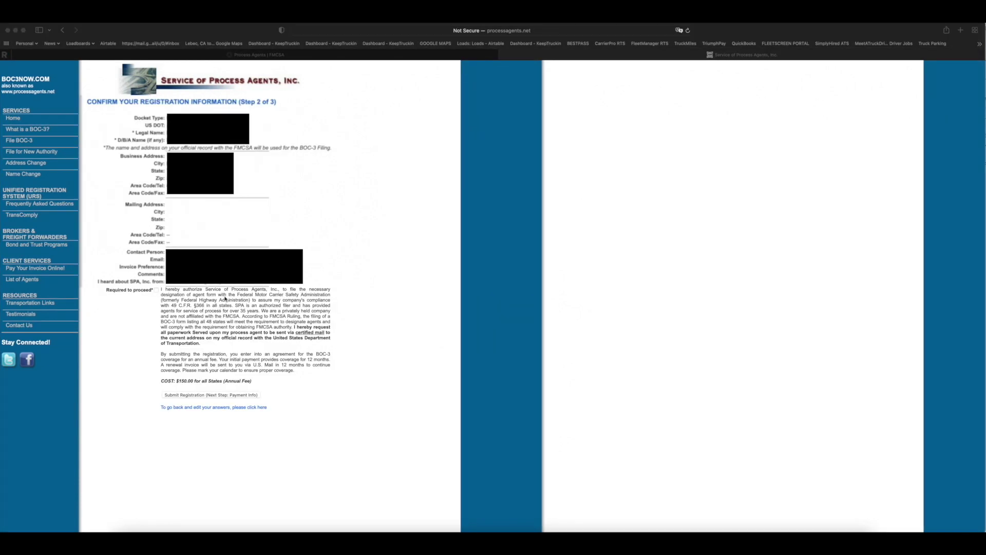
- Authorize Service of Process Agents, Inc. to file the BOC-3, review the annual cost and submit the registration
{"action": "left_click", "coordinate": [156, 292]}
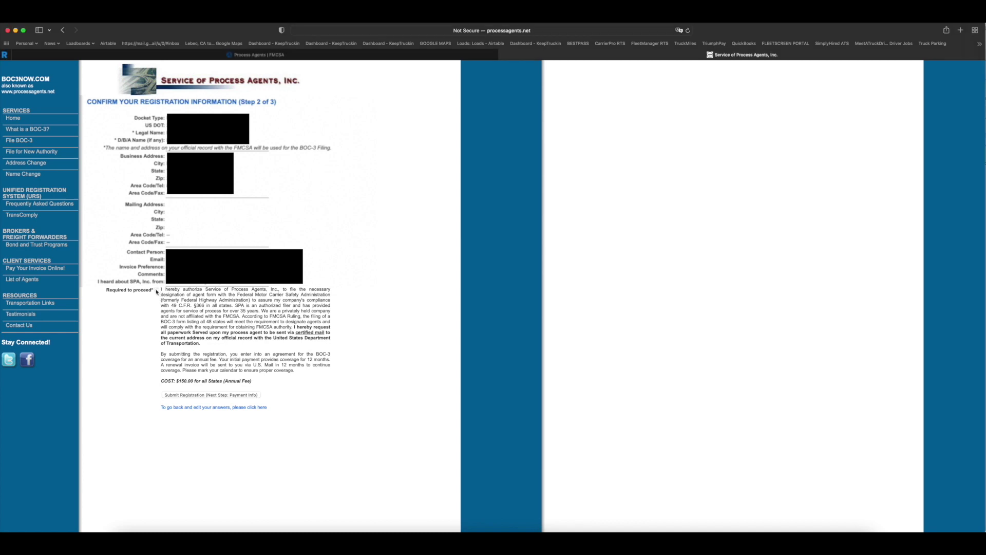
{"action": "left_click", "coordinate": [156, 290]}
{"action": "left_click_drag", "start_coordinate": [179, 380], "coordinate": [194, 378]}
{"action": "left_click", "coordinate": [305, 386]}
{"action": "left_click", "coordinate": [186, 396]}
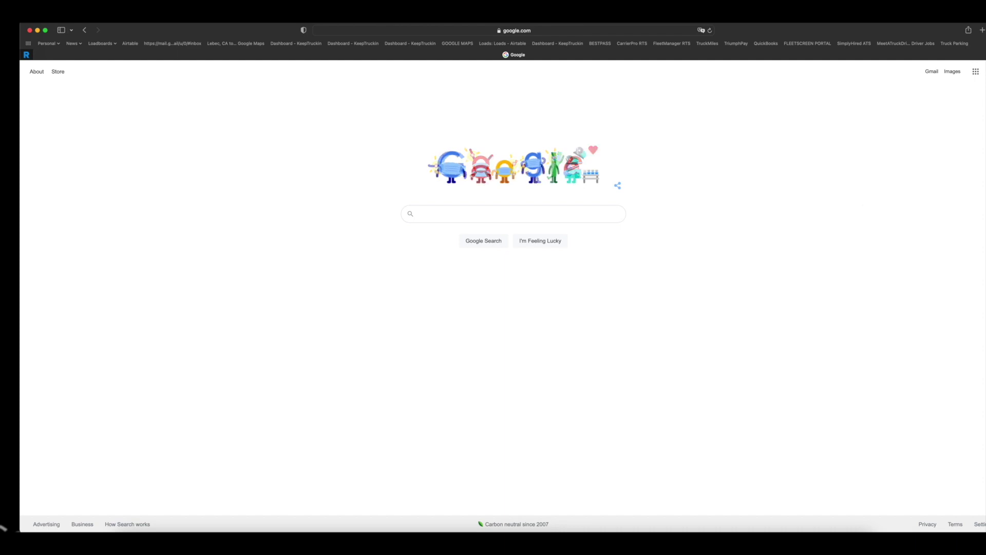
- Go to fmcsa.dot.gov, search the site for "DOT Pin" and open the Request a PIN Number page
{"action": "left_click", "coordinate": [612, 32]}
{"action": "type", "text": "fmcsa.dot.gov"}
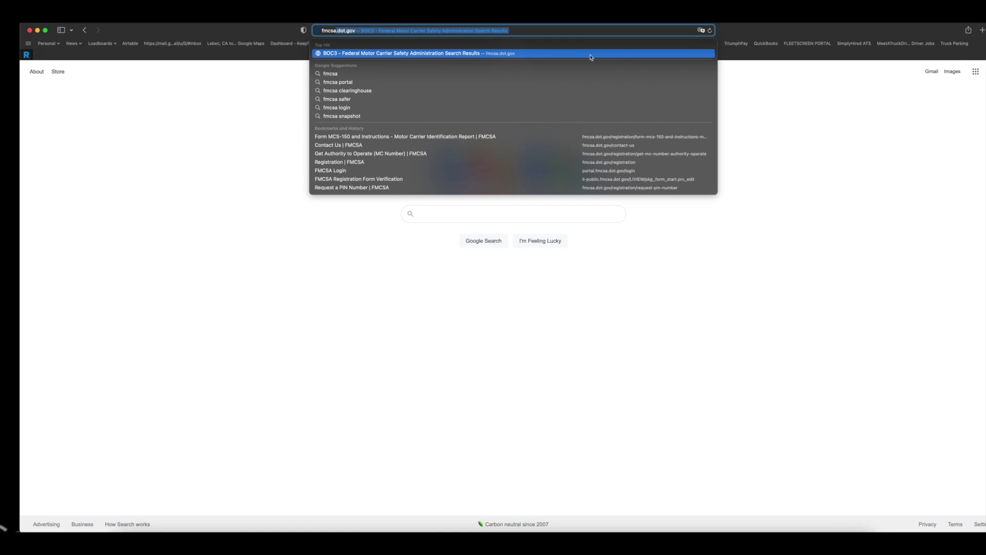
{"action": "left_click", "coordinate": [591, 55]}
{"action": "left_click", "coordinate": [661, 108]}
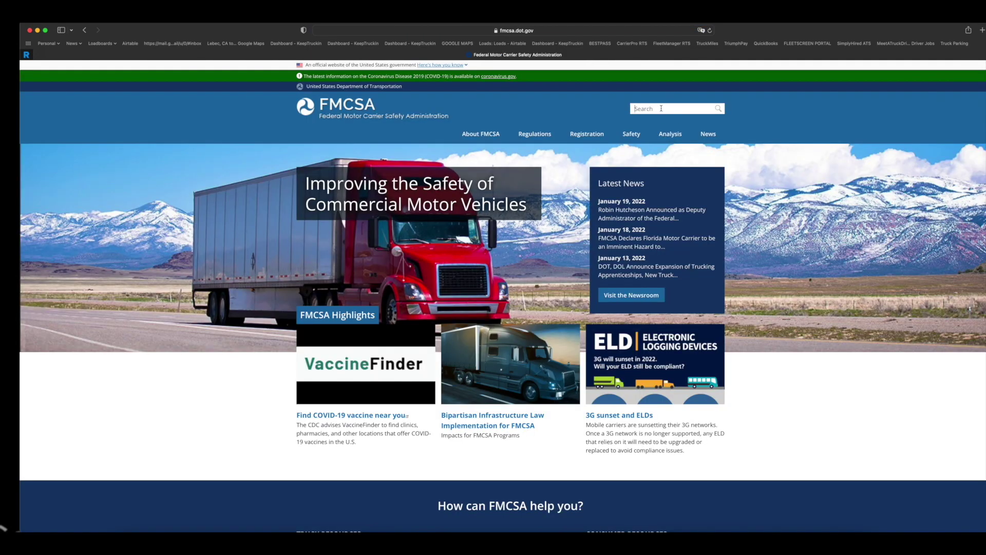
{"action": "type", "text": "DOT Pin"}
{"action": "key", "text": "Return"}
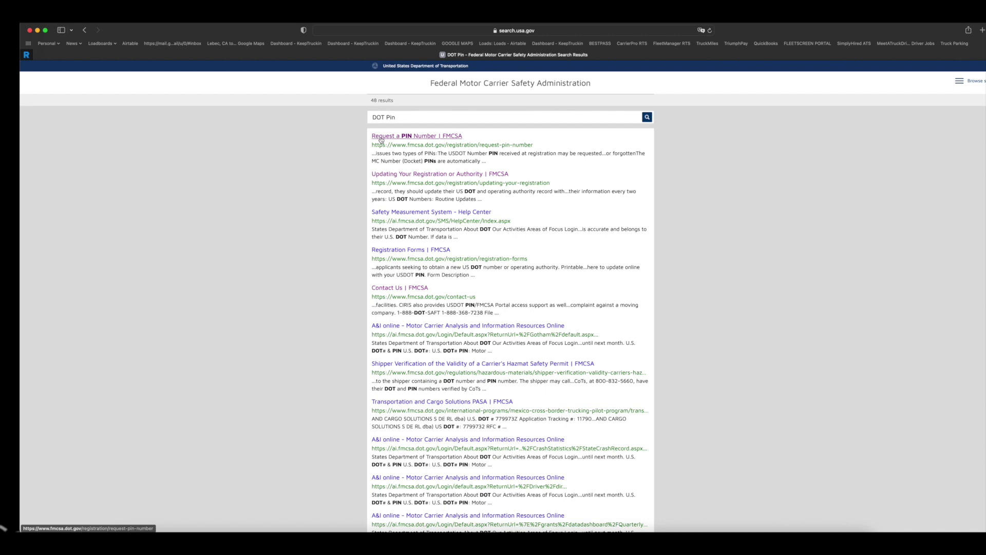
{"action": "left_click", "coordinate": [380, 136]}
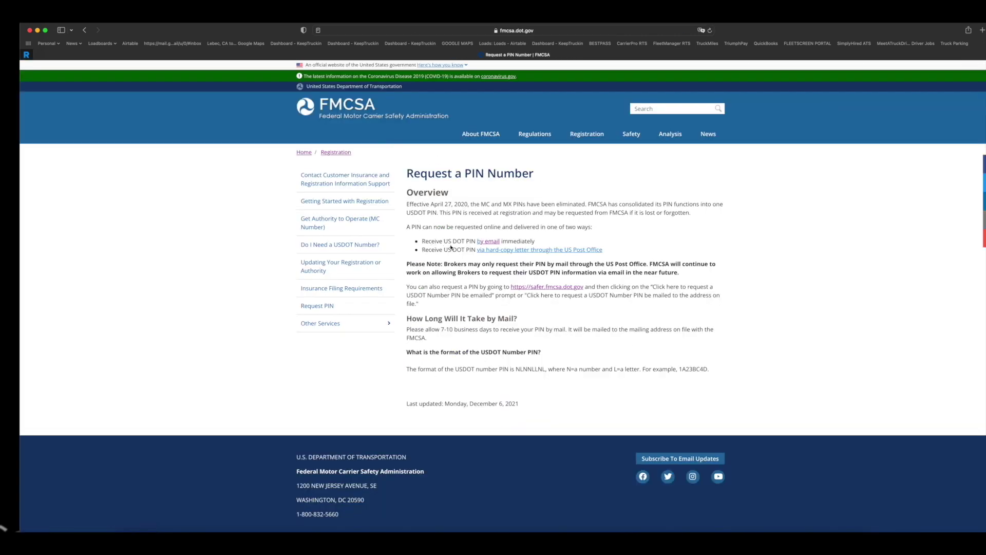
- Choose to receive the USDOT PIN by email and open the request form for the current USDOT Number PIN
{"action": "left_click_drag", "start_coordinate": [421, 241], "coordinate": [540, 245]}
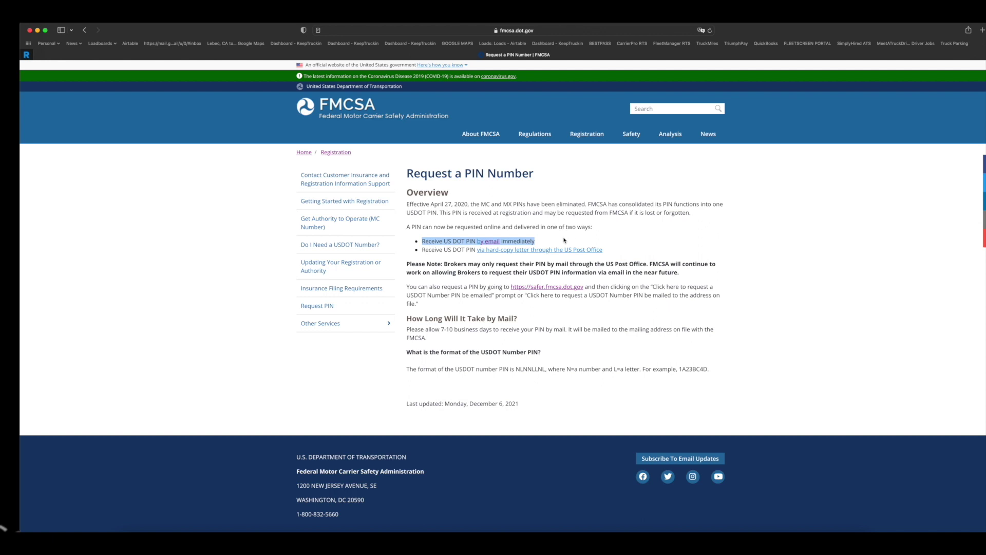
{"action": "left_click", "coordinate": [563, 240]}
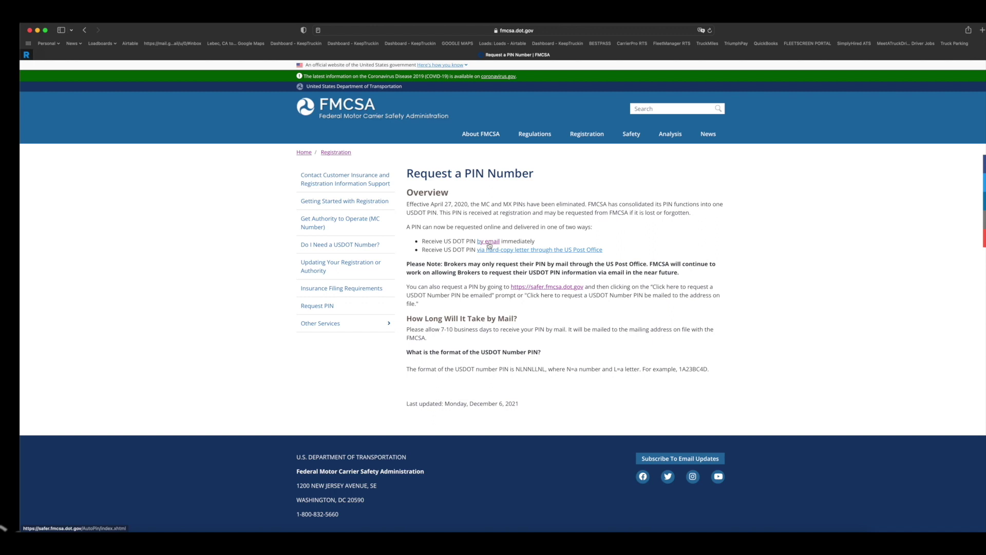
{"action": "left_click", "coordinate": [489, 244]}
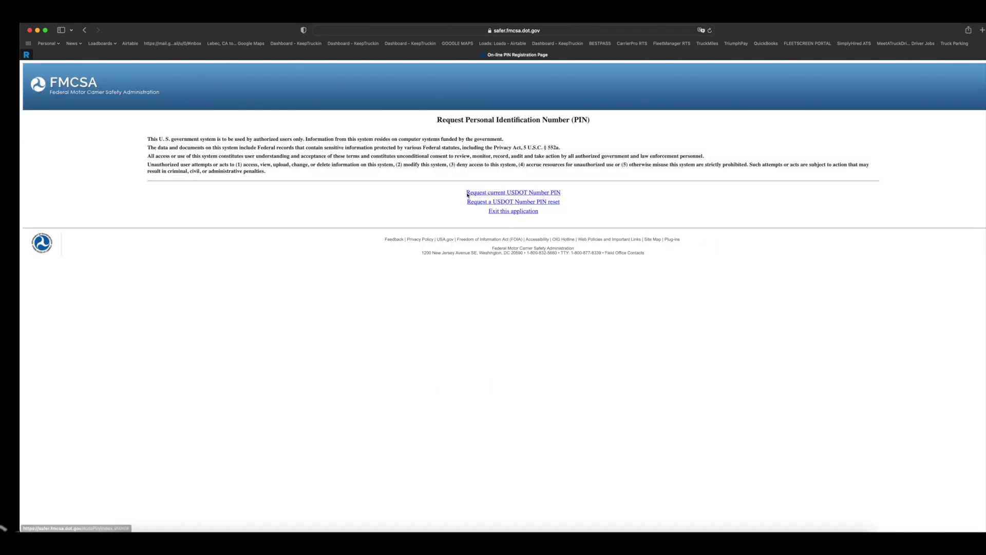
{"action": "left_click", "coordinate": [545, 193]}
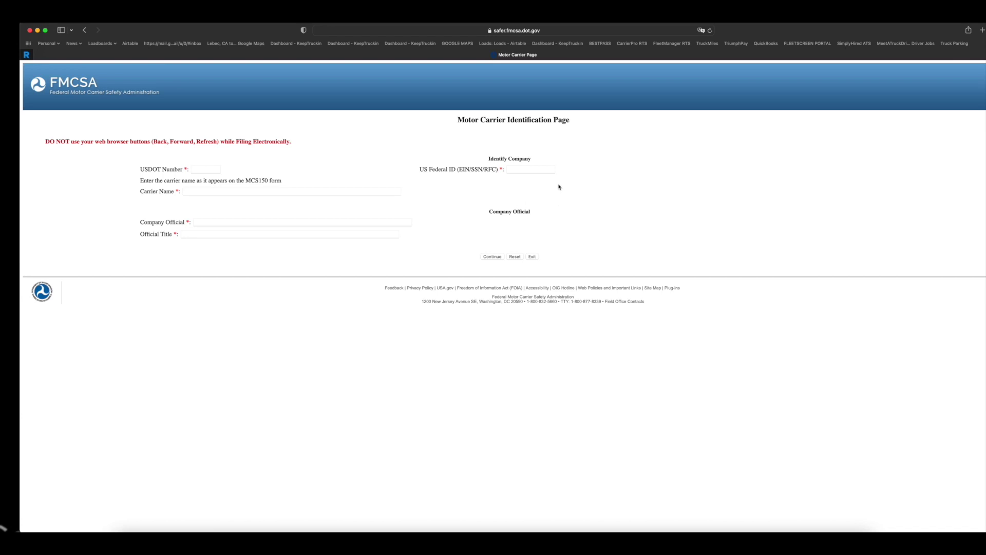
- Return to fmcsa.dot.gov, search the site for "MCS 150" and open the Form MCS-150 and Instructions page
{"action": "left_click", "coordinate": [567, 31]}
{"action": "type", "text": "fmcsa"}
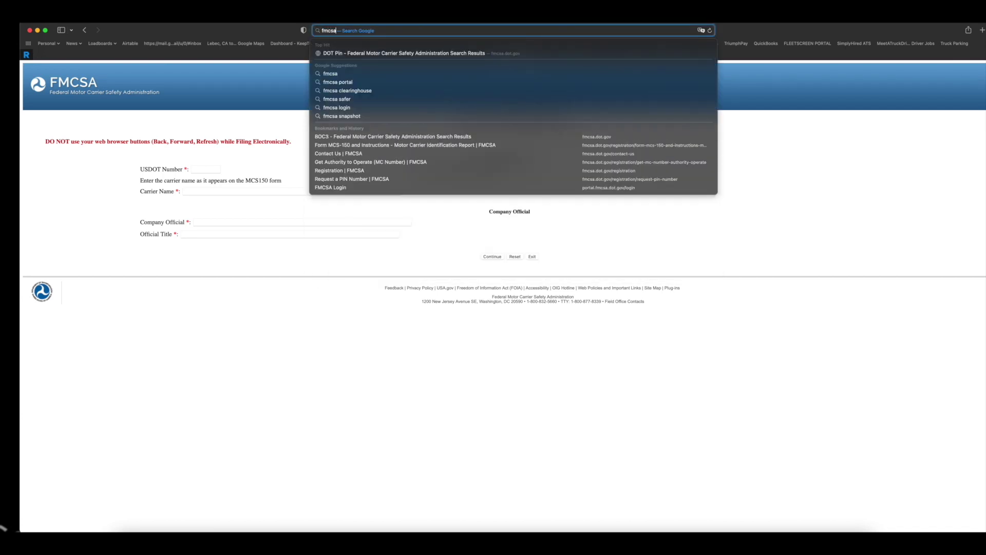
{"action": "type", "text": ".dot.gov"}
{"action": "key", "text": "Return"}
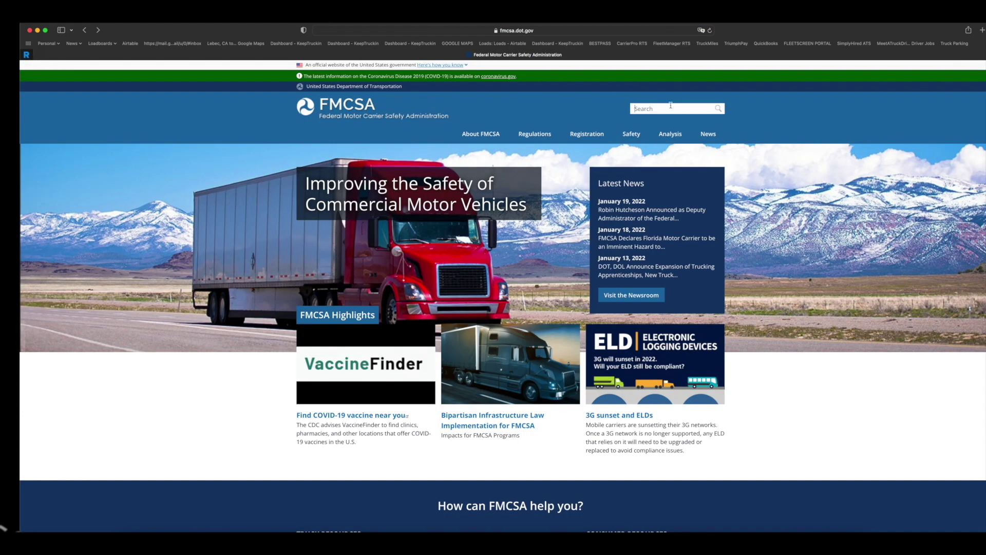
{"action": "mouse_move", "coordinate": [631, 134]}
{"action": "type", "text": "MCS"}
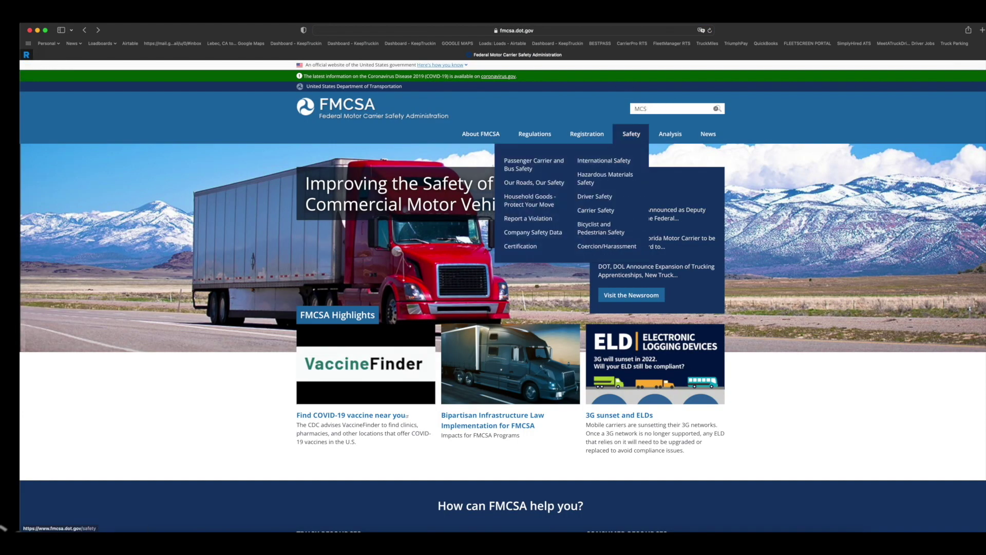
{"action": "type", "text": " 150"}
{"action": "key", "text": "Return"}
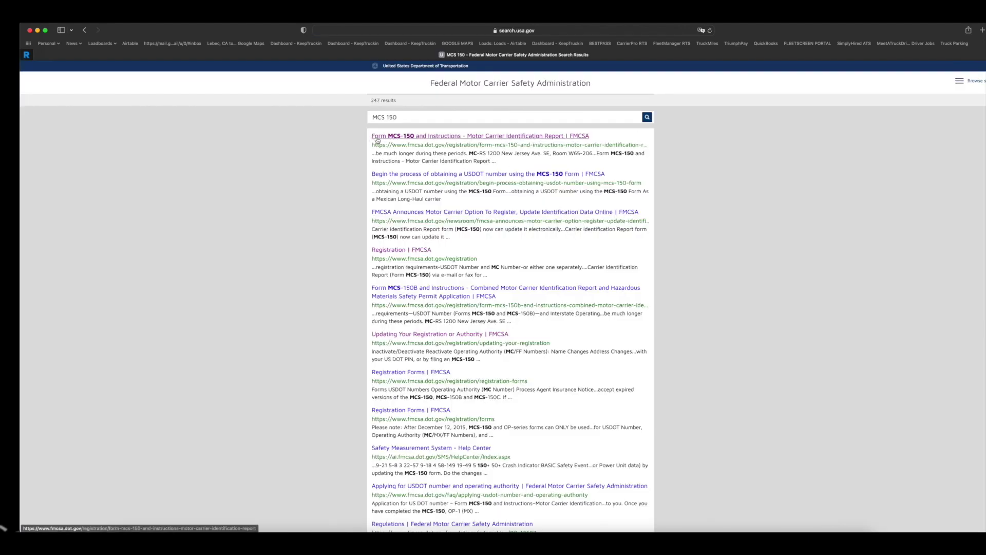
{"action": "left_click", "coordinate": [386, 137]}
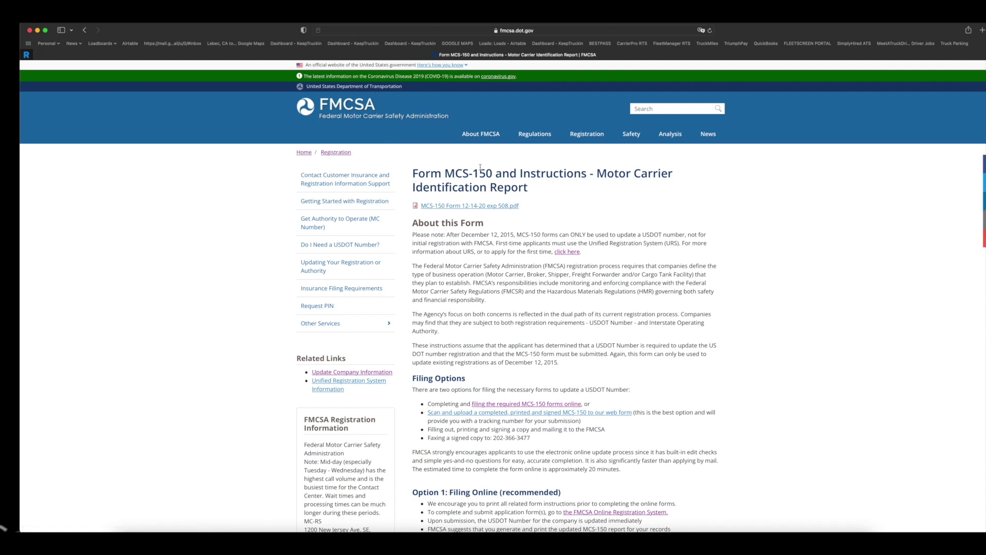
- Start an online MCS-150 filing for updating USDOT number registration information or the biennial update, and proceed to the electronic filing form
{"action": "scroll", "coordinate": [539, 312], "scroll_direction": "down", "scroll_amount": 1}
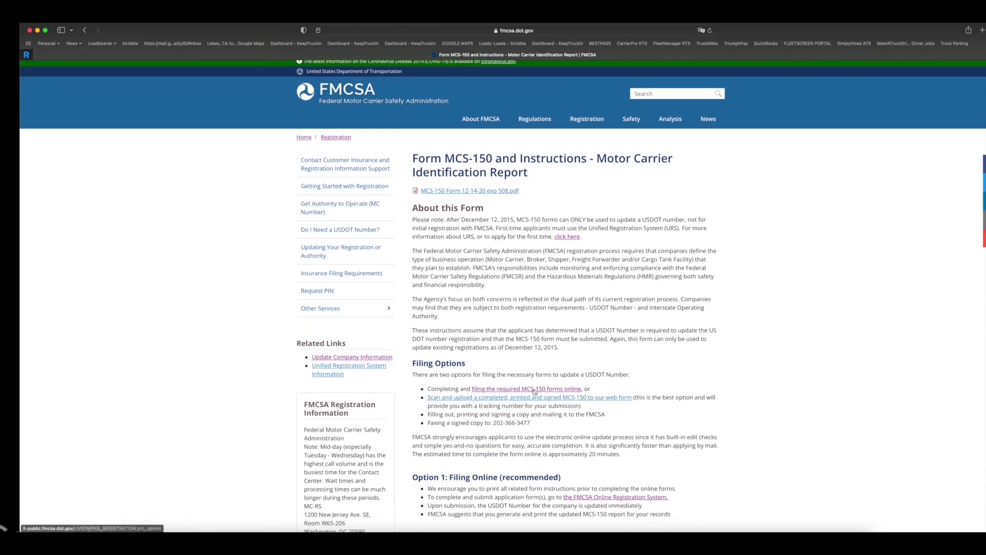
{"action": "left_click", "coordinate": [537, 392]}
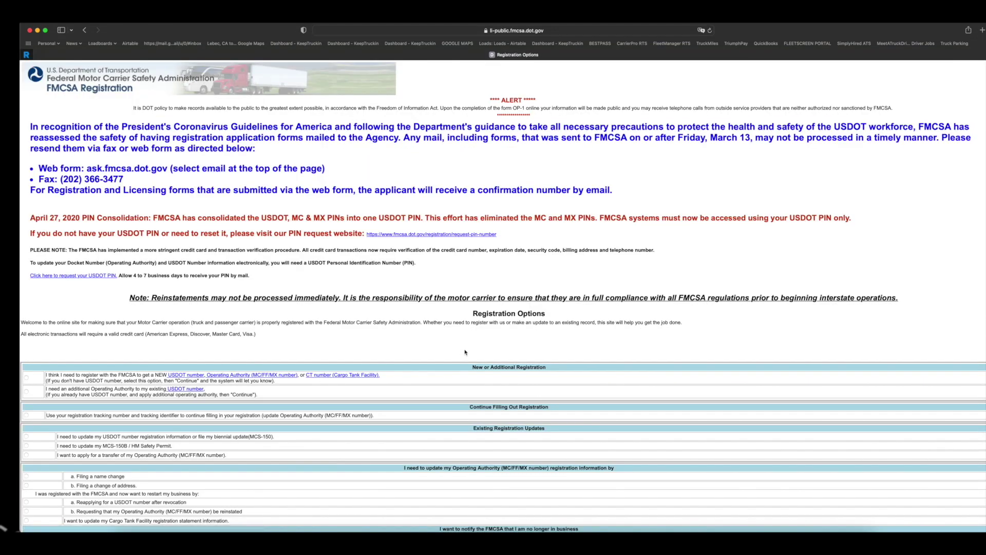
{"action": "scroll", "coordinate": [466, 352], "scroll_direction": "down", "scroll_amount": 1}
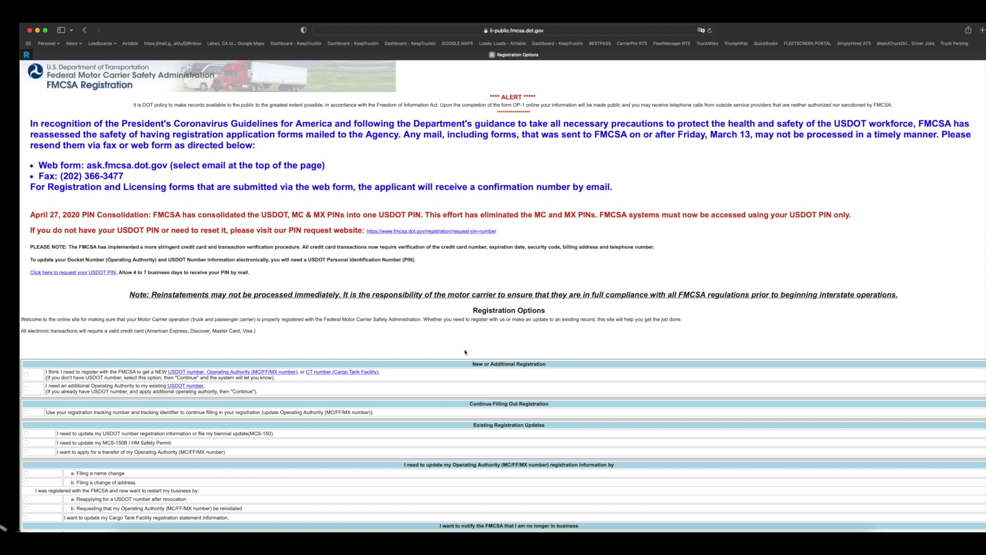
{"action": "scroll", "coordinate": [465, 352], "scroll_direction": "down", "scroll_amount": 1}
{"action": "scroll", "coordinate": [465, 352], "scroll_direction": "down", "scroll_amount": 5}
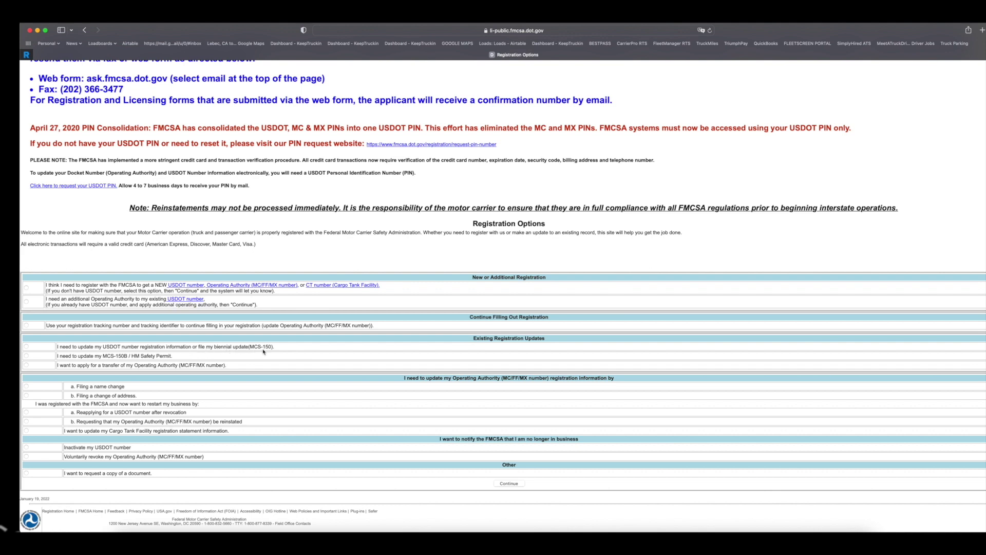
{"action": "left_click", "coordinate": [26, 347]}
{"action": "left_click", "coordinate": [508, 483]}
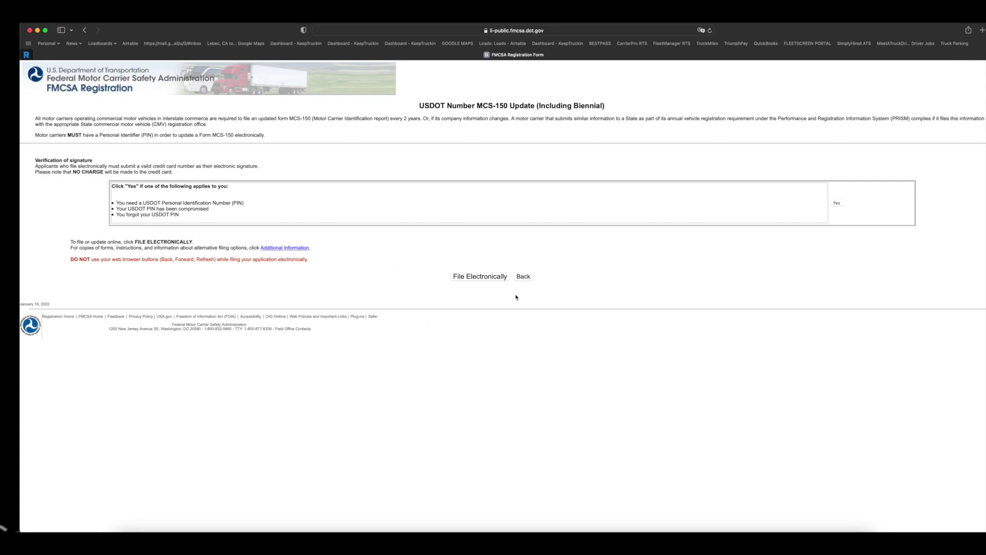
{"action": "left_click", "coordinate": [455, 278]}
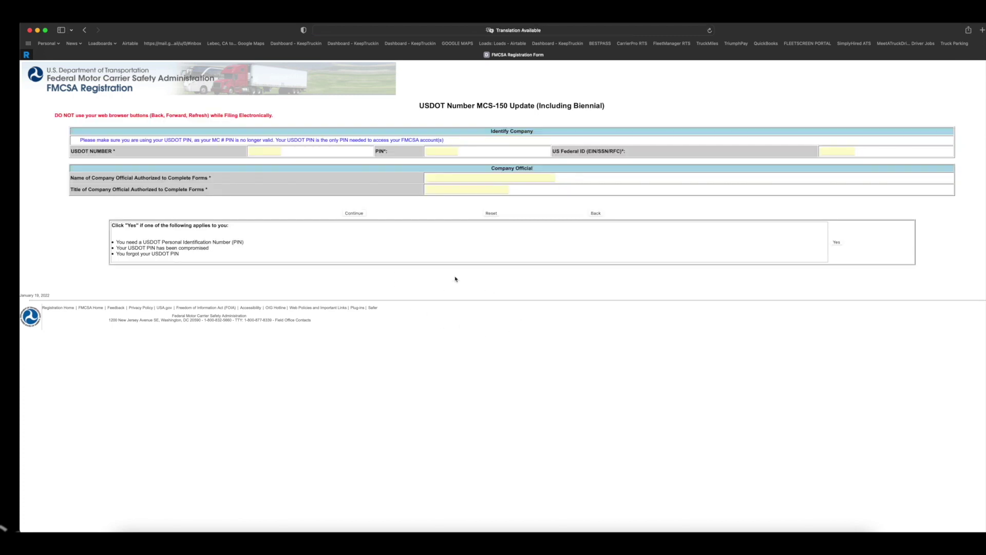